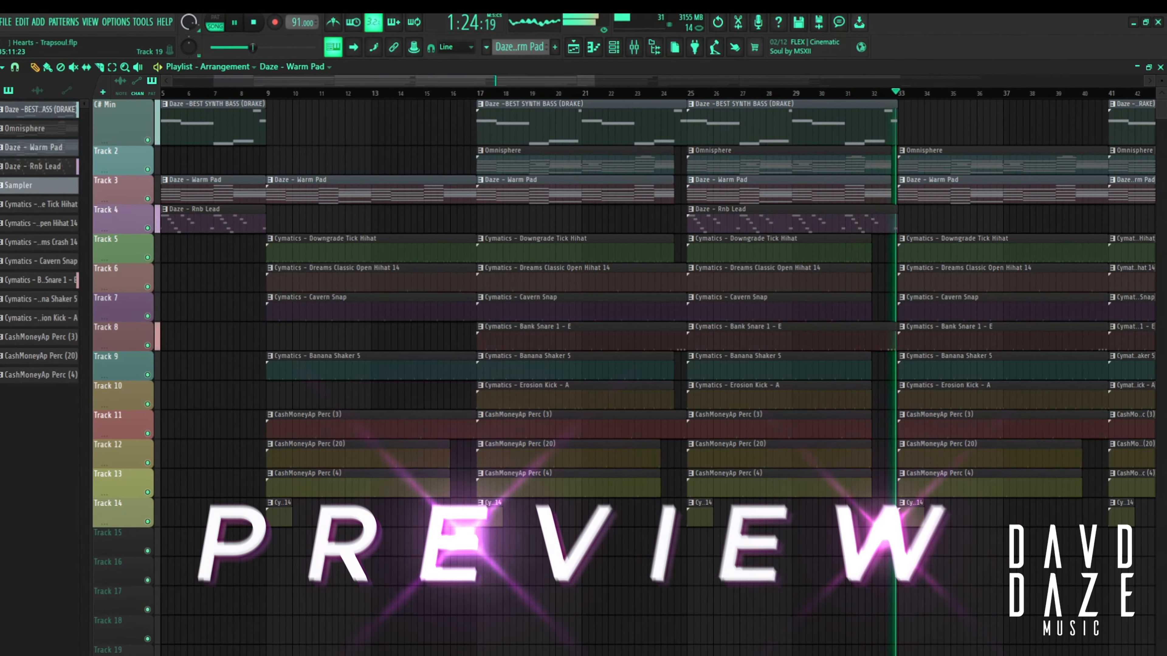
Stop playback, open the Omnisphere clip on Track 2 in the piano roll and close its instrument window.
key(space)
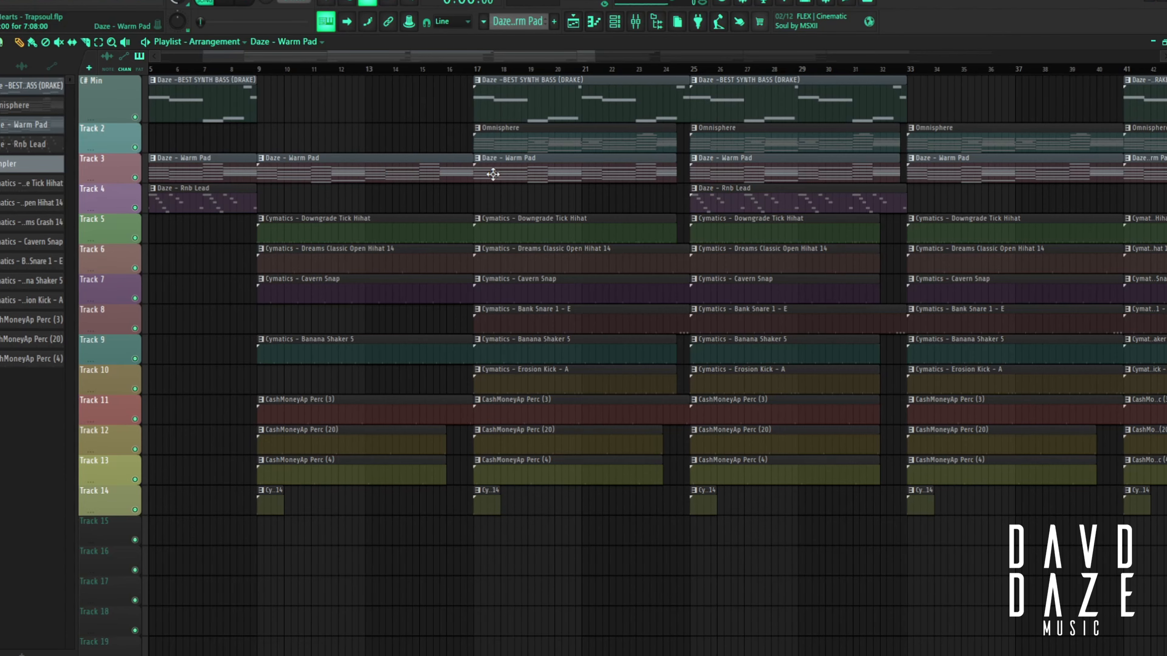
double_click(533, 146)
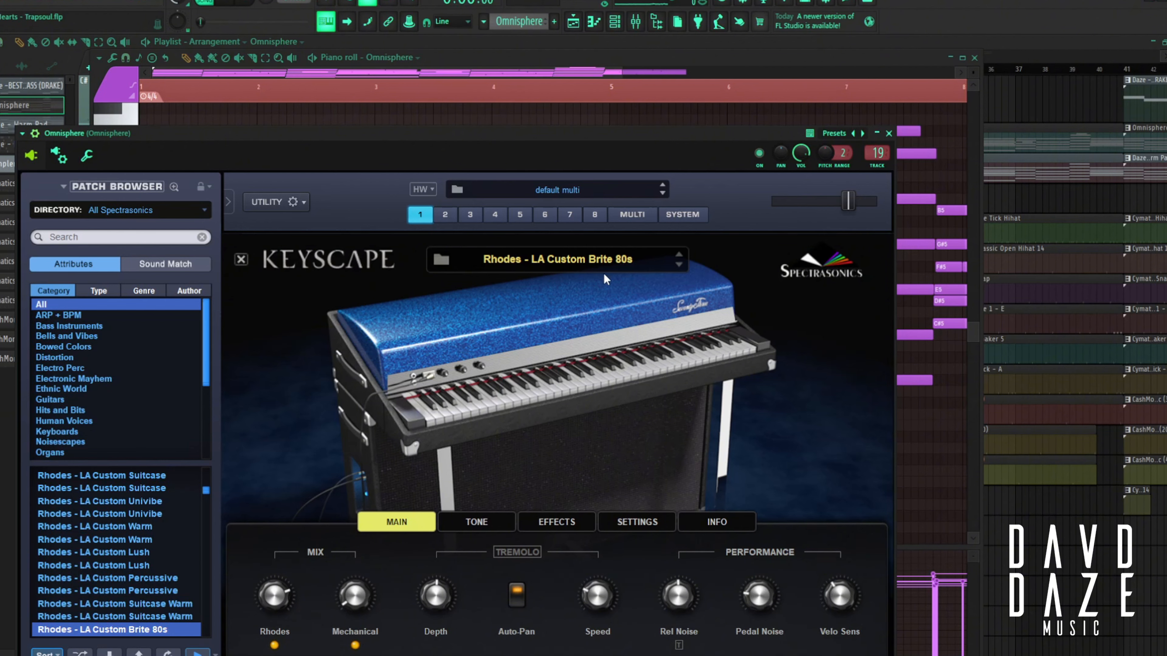
click(889, 133)
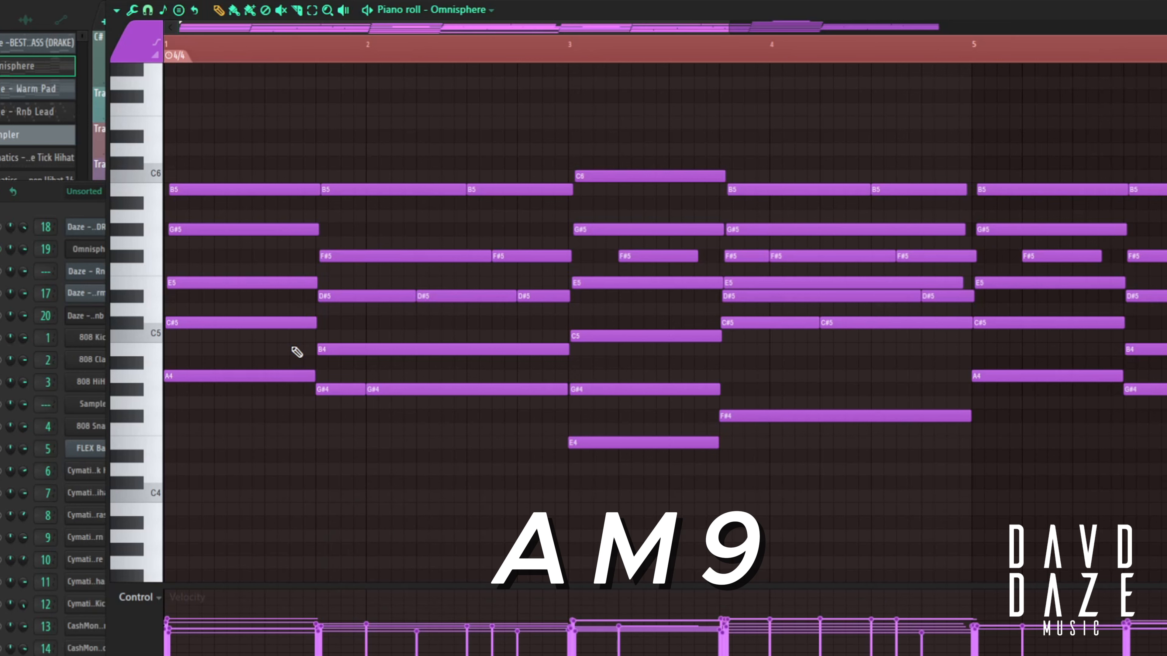
Audition the A4, E5 and G#5 notes of the first chord and play the Omnisphere chord progression.
click(180, 376)
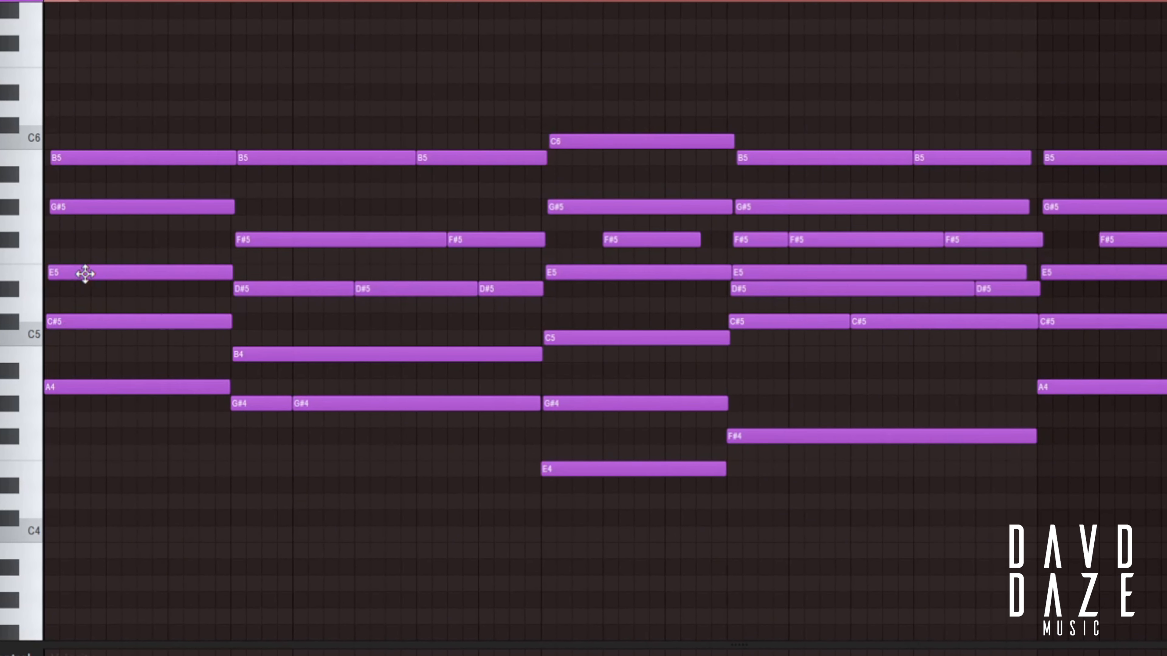
click(83, 271)
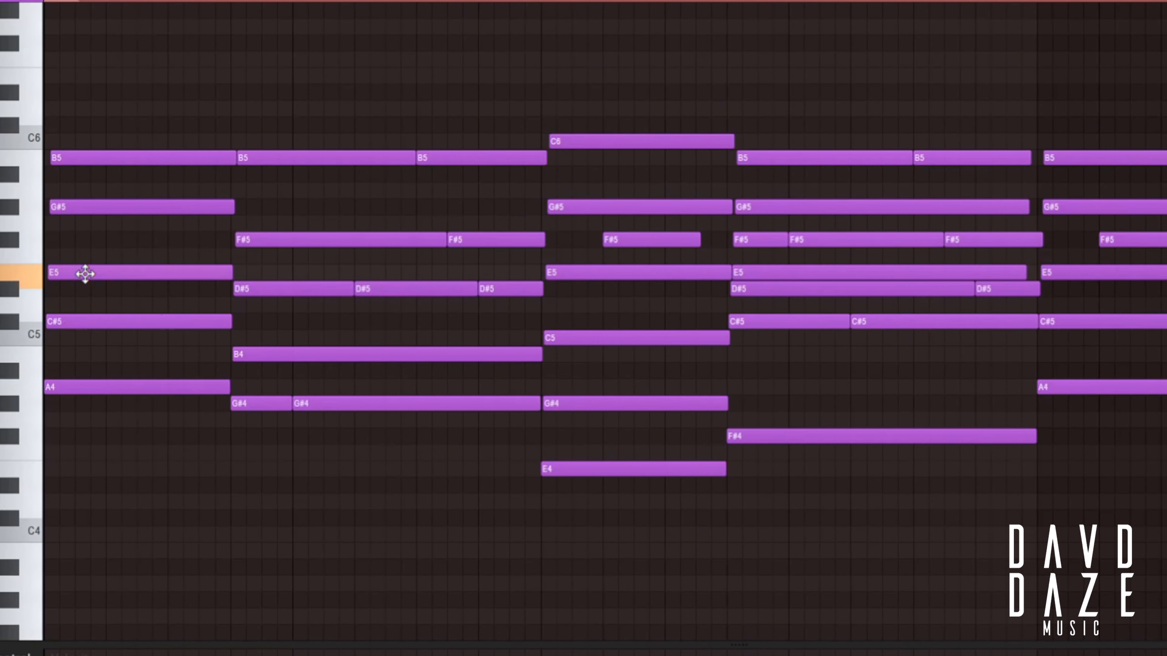
click(100, 211)
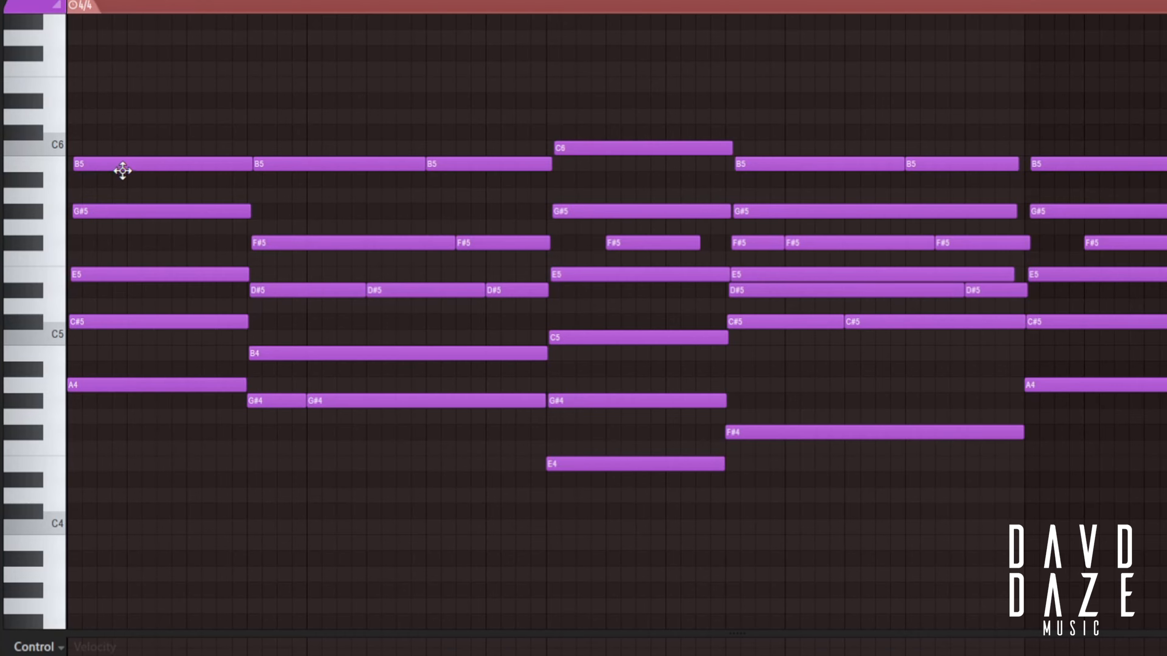
key(space)
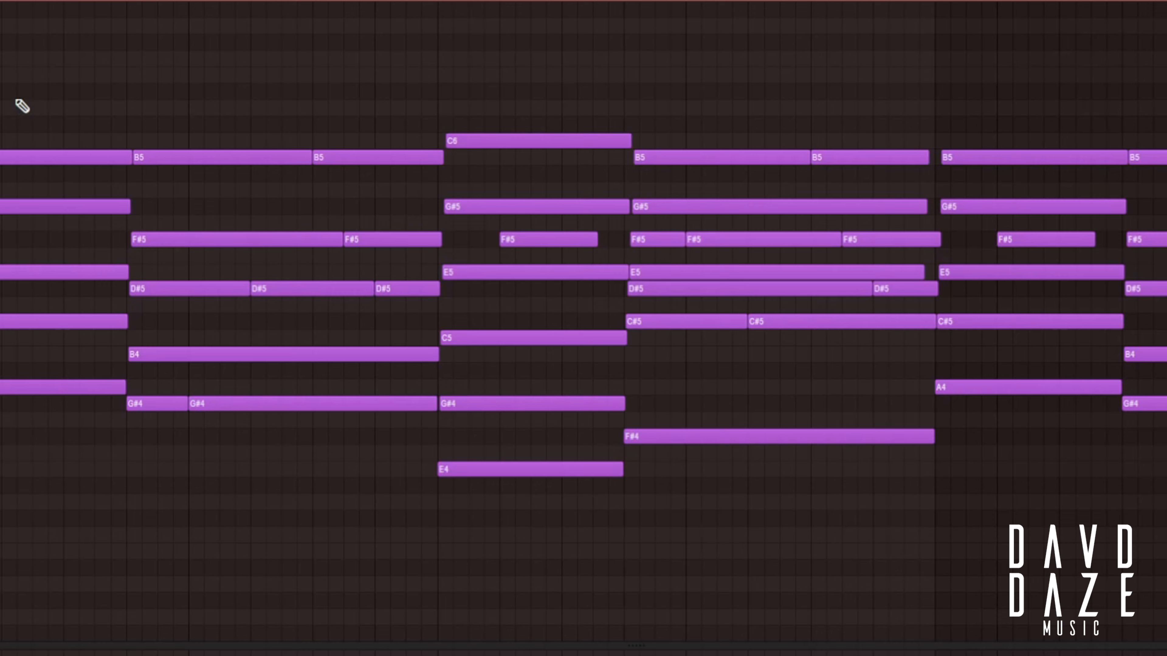
key(space)
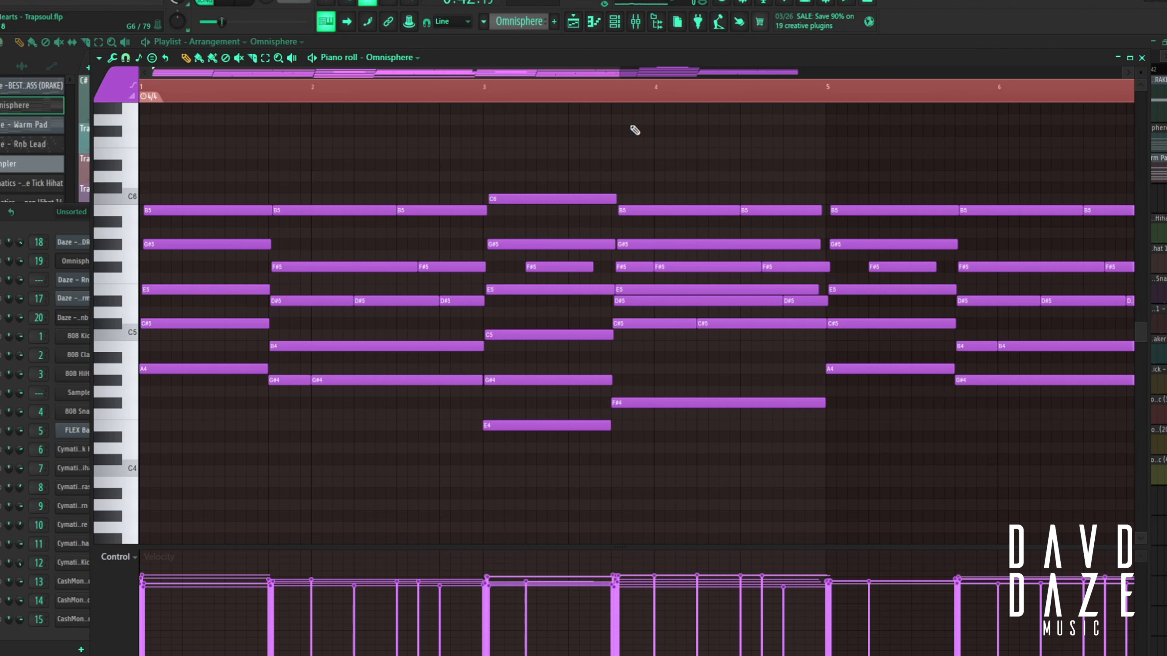
Play the varied Omnisphere chord from bar 7 in the second half of the pattern.
drag(583, 73, 884, 116)
scroll(912, 477, up, 3)
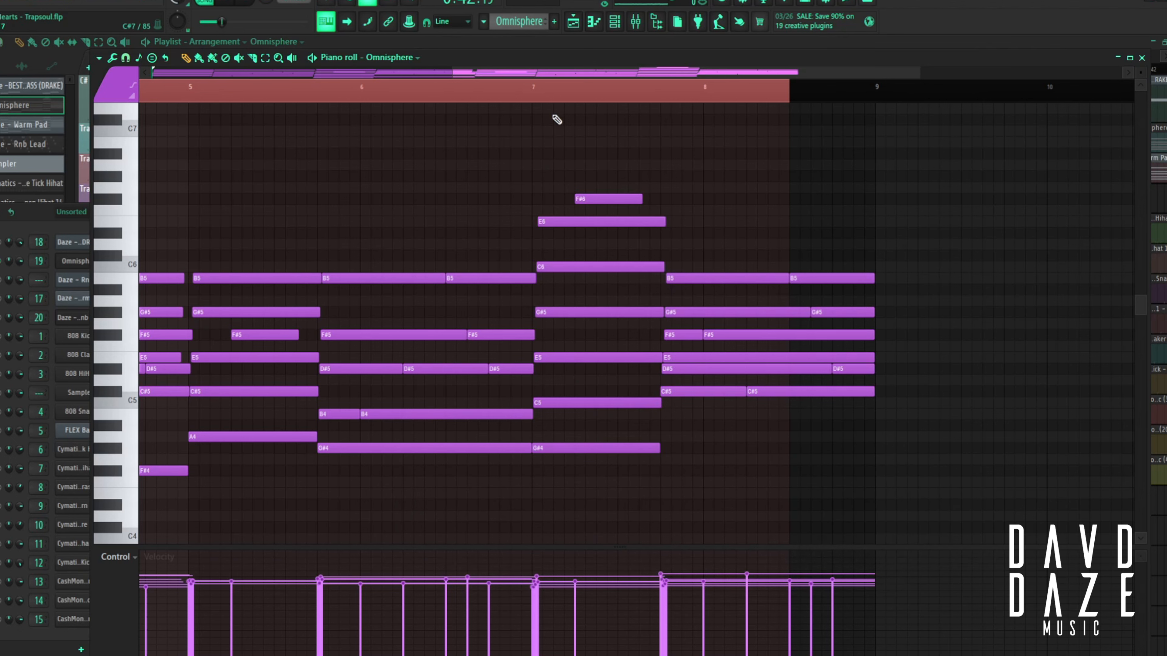
click(535, 96)
key(space)
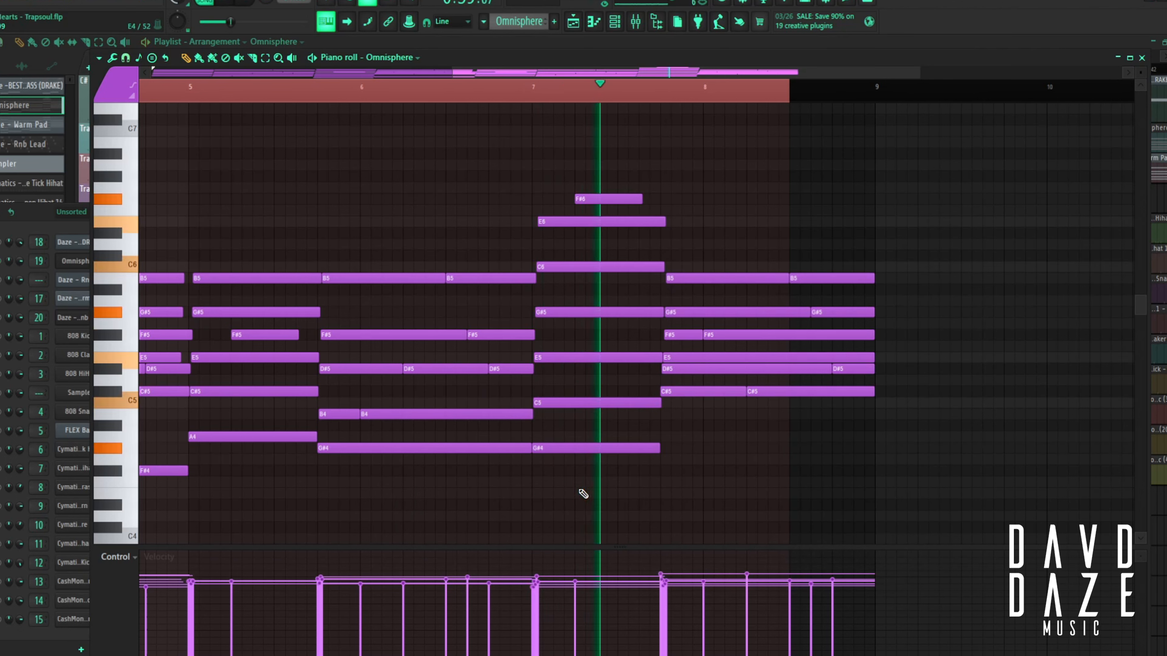
key(space)
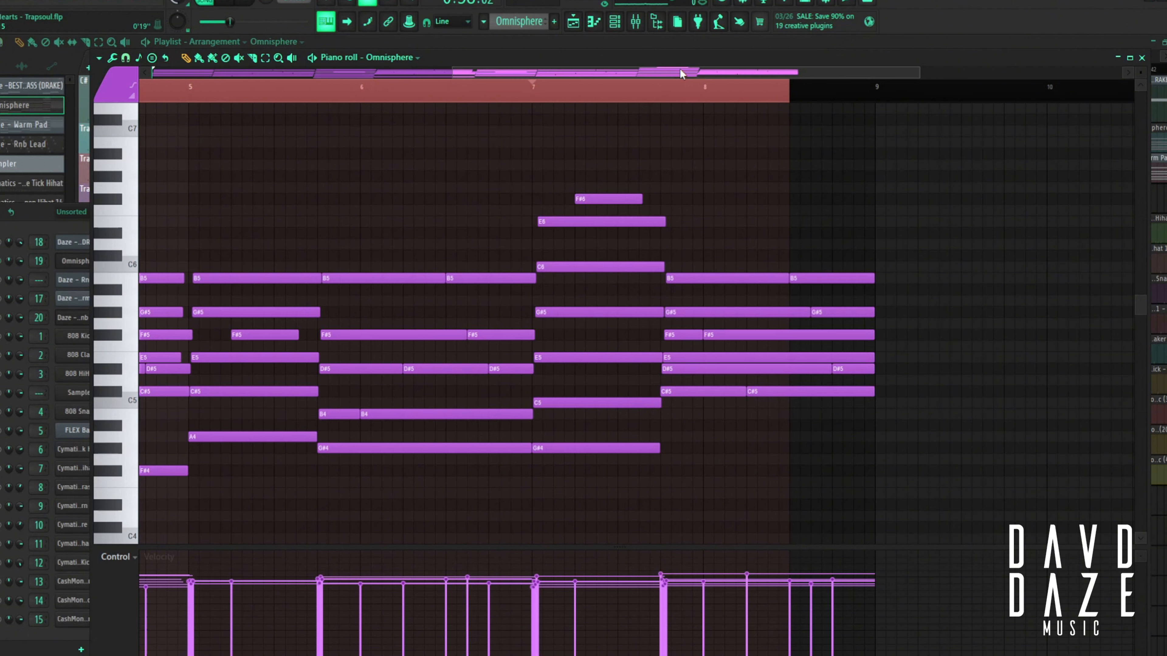
Return to the start of the Omnisphere pattern and set the playback position to bar 1.
drag(678, 69, 165, 58)
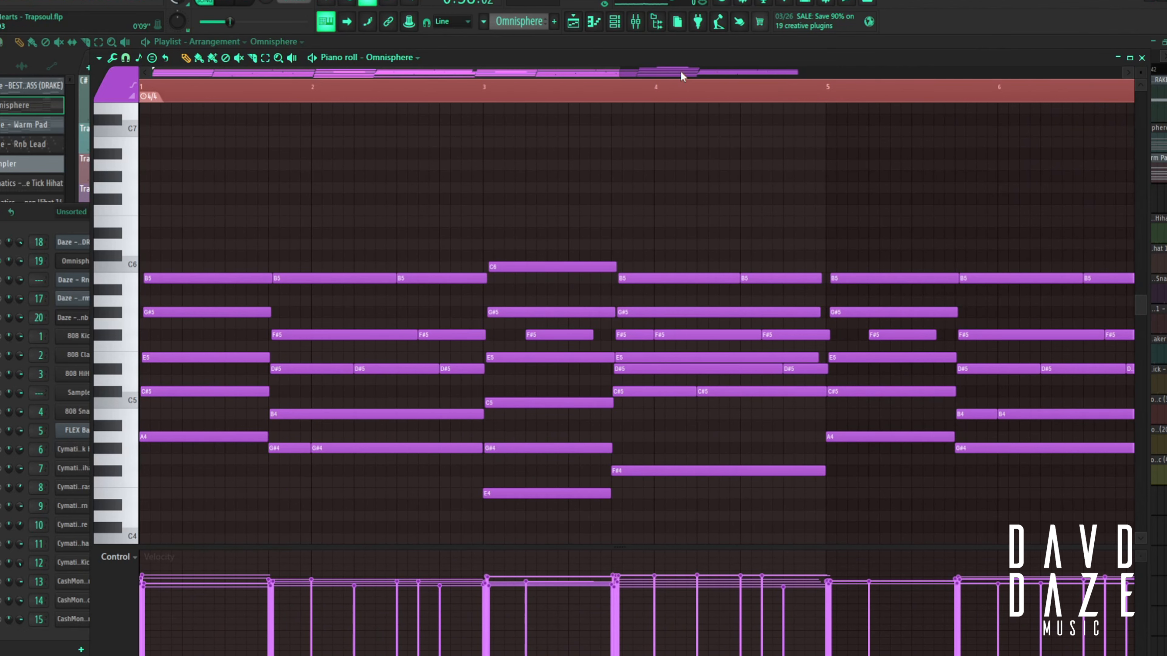
drag(620, 74, 1090, 98)
click(147, 87)
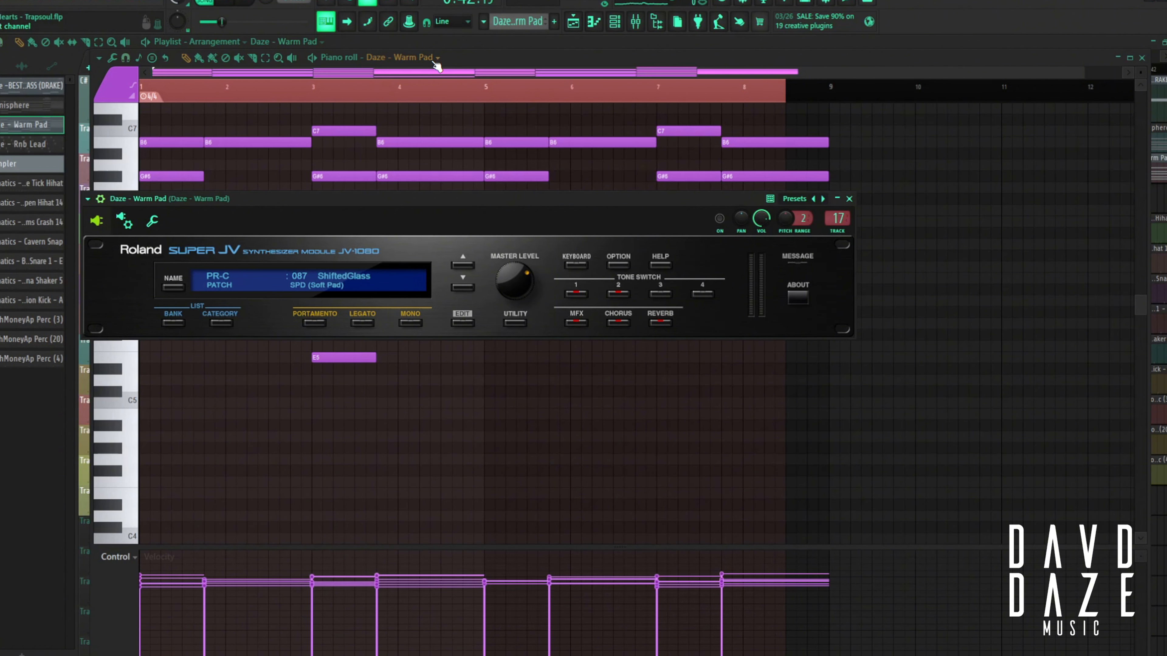
Bring the Daze - Warm Pad piano roll to the front and jump playback to the middle of bar 8.
click(434, 63)
scroll(509, 327, up, 2)
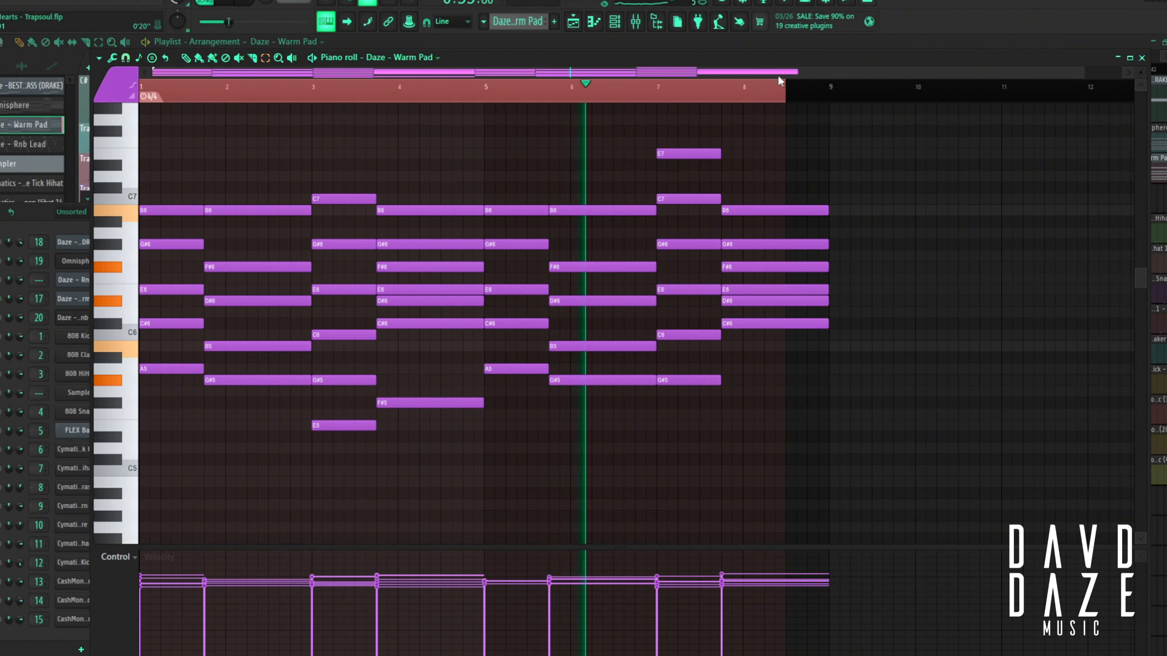
click(783, 85)
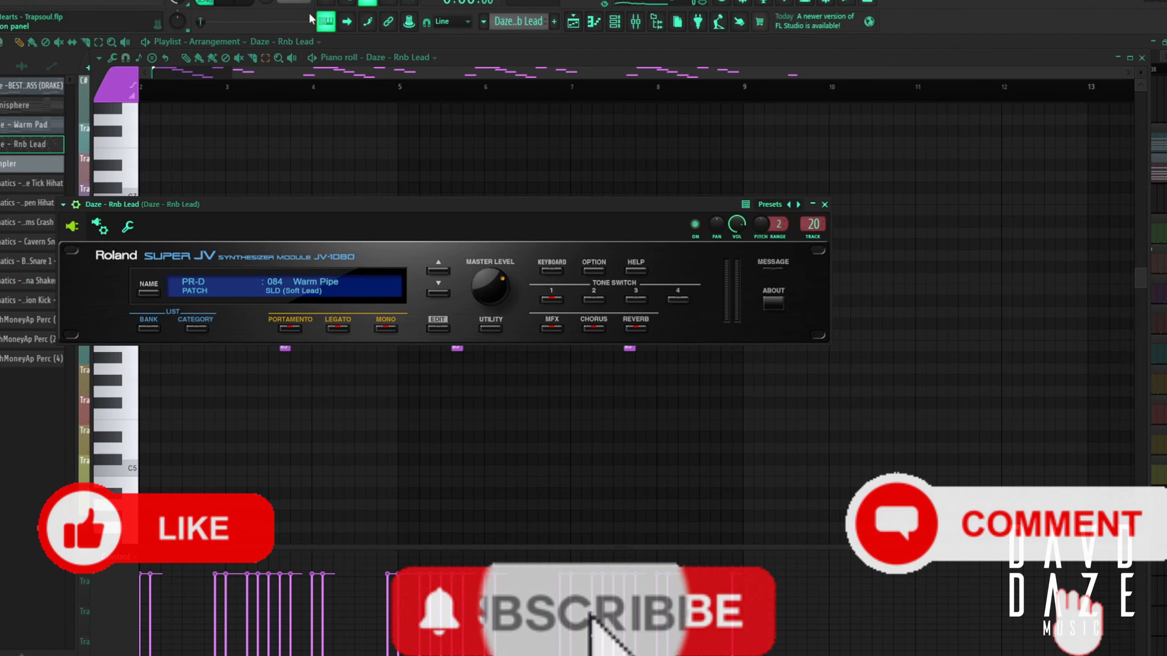
Move the Daze - Rnb Lead synthesizer window clear of the notes and play the lead melody.
scroll(596, 144, up, 3)
drag(576, 202, 706, 132)
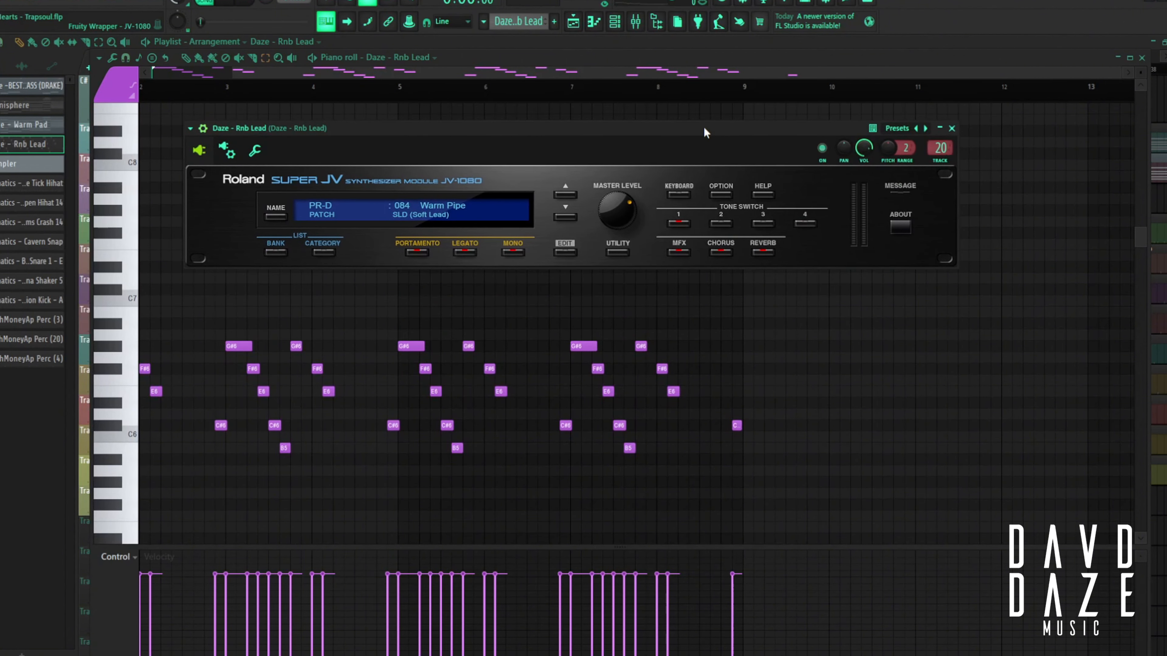
key(space)
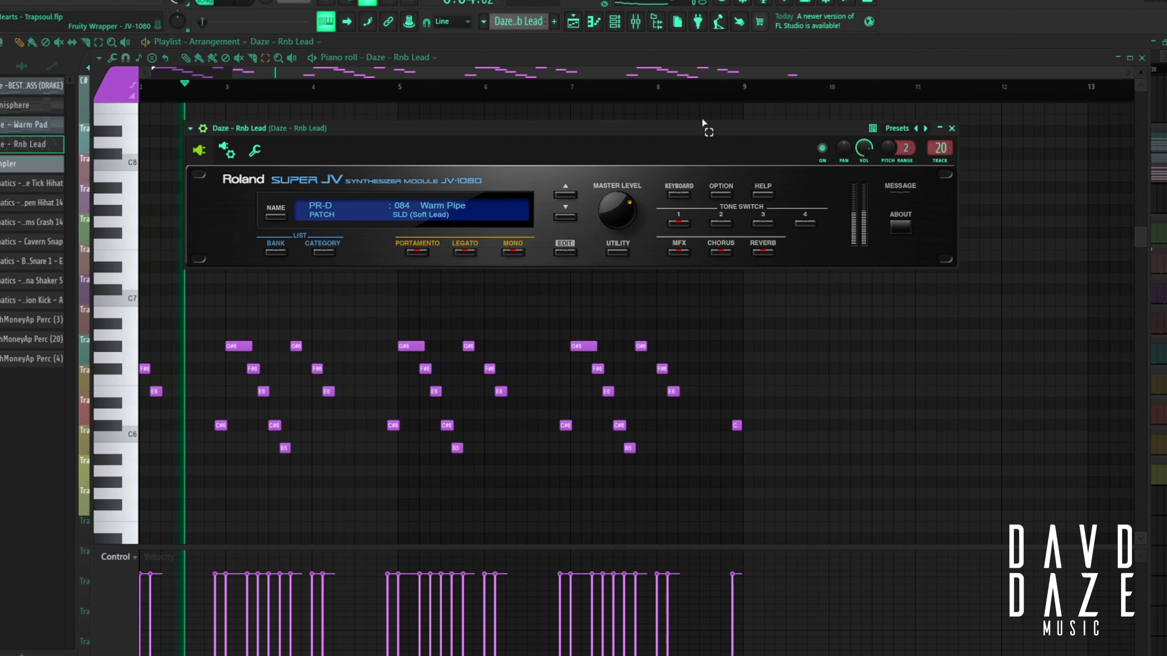
drag(752, 74, 598, 82)
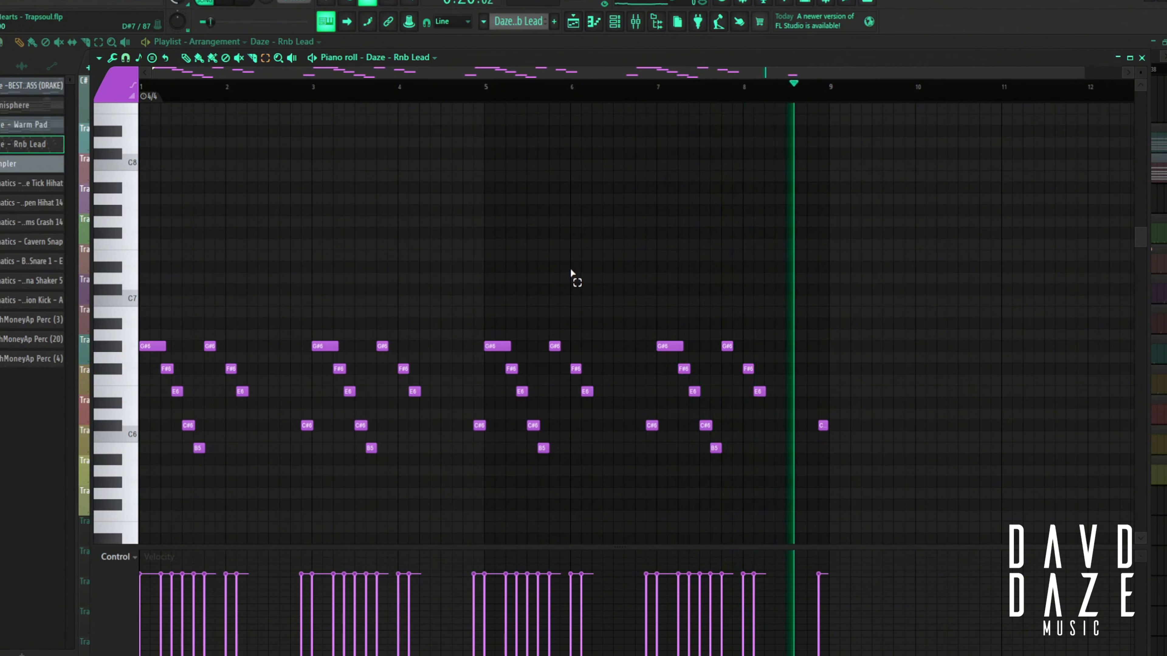
Go back to the playlist and open the Daze - BEST SYNTH BASS (DRAKE) clip's notes in the piano roll.
key(F6)
key(space)
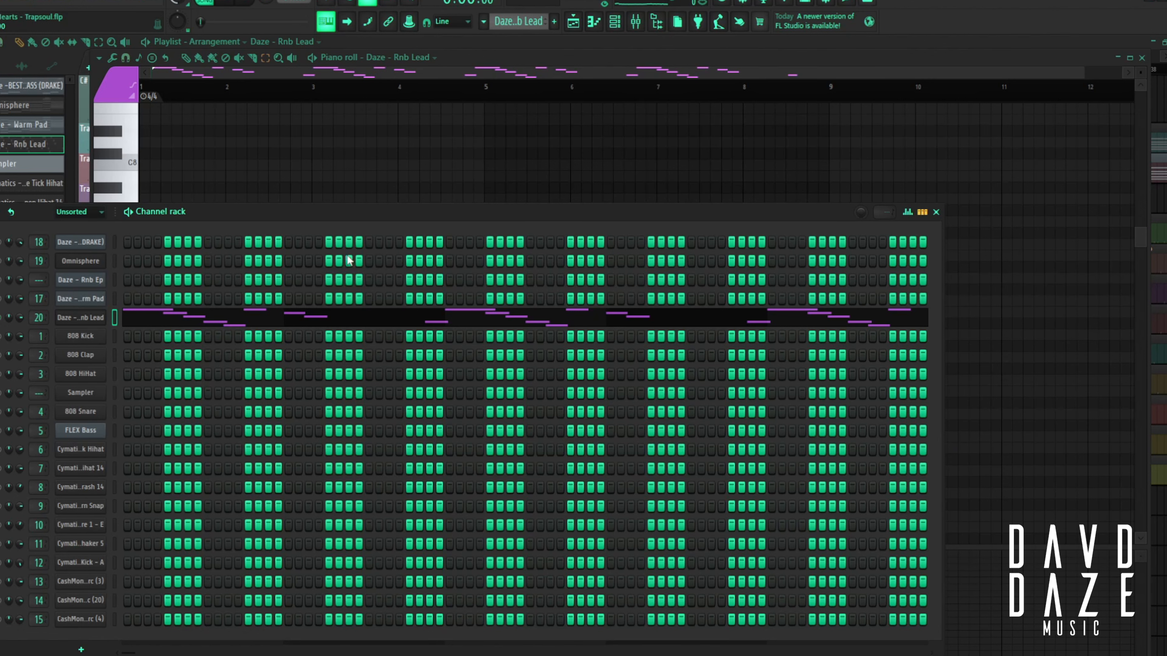
key(F5)
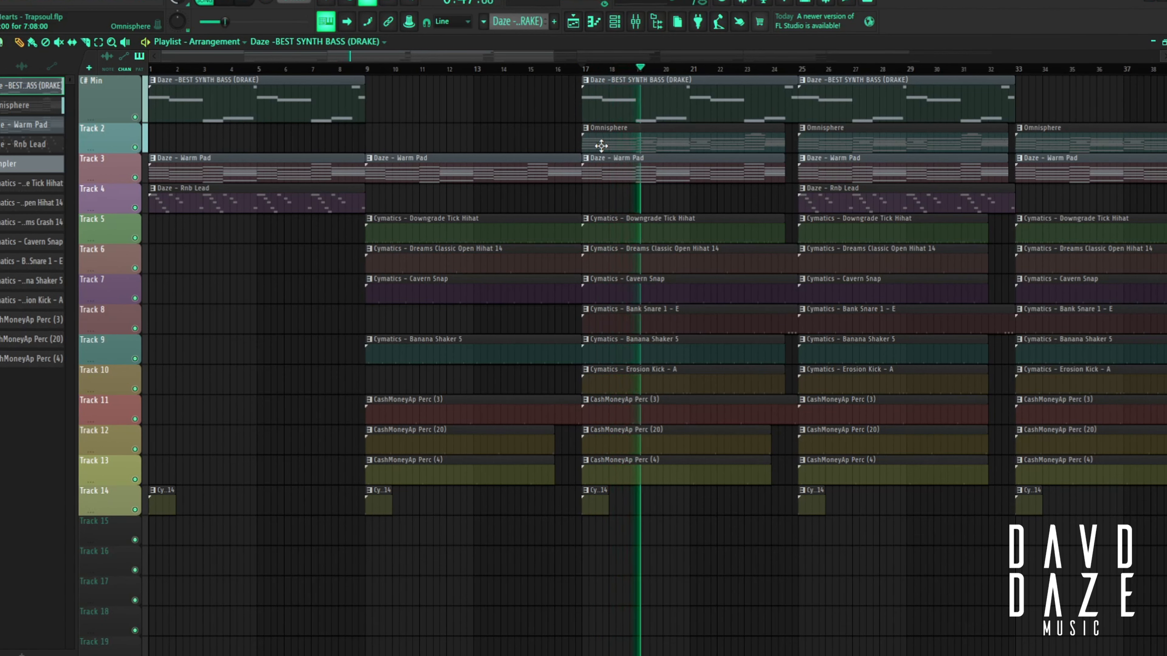
double_click(660, 101)
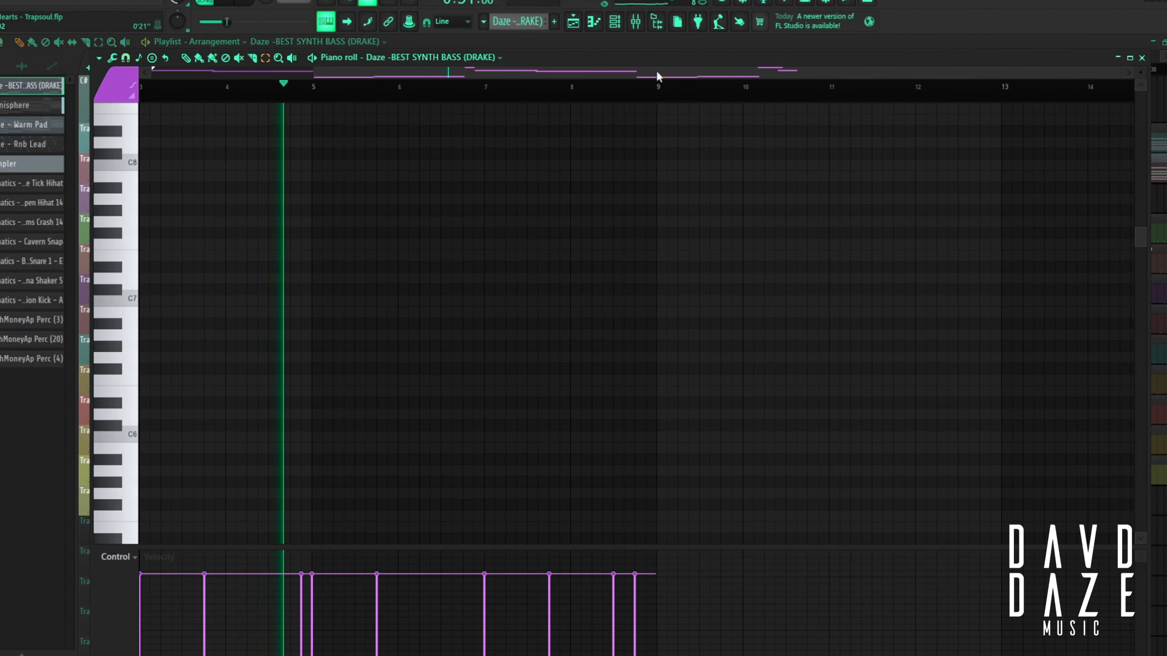
drag(657, 73, 390, 80)
scroll(348, 244, up, 4)
scroll(354, 271, down, 8)
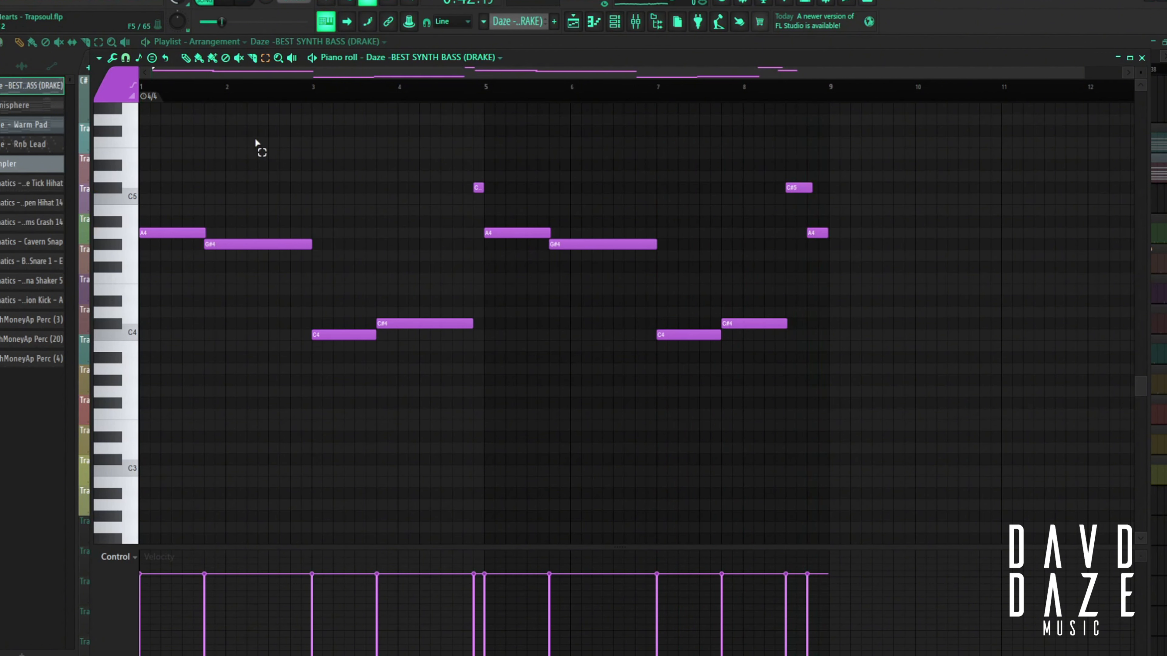
Try the bass note at bar 3 one octave higher at C5 and move it back to C4.
click(624, 23)
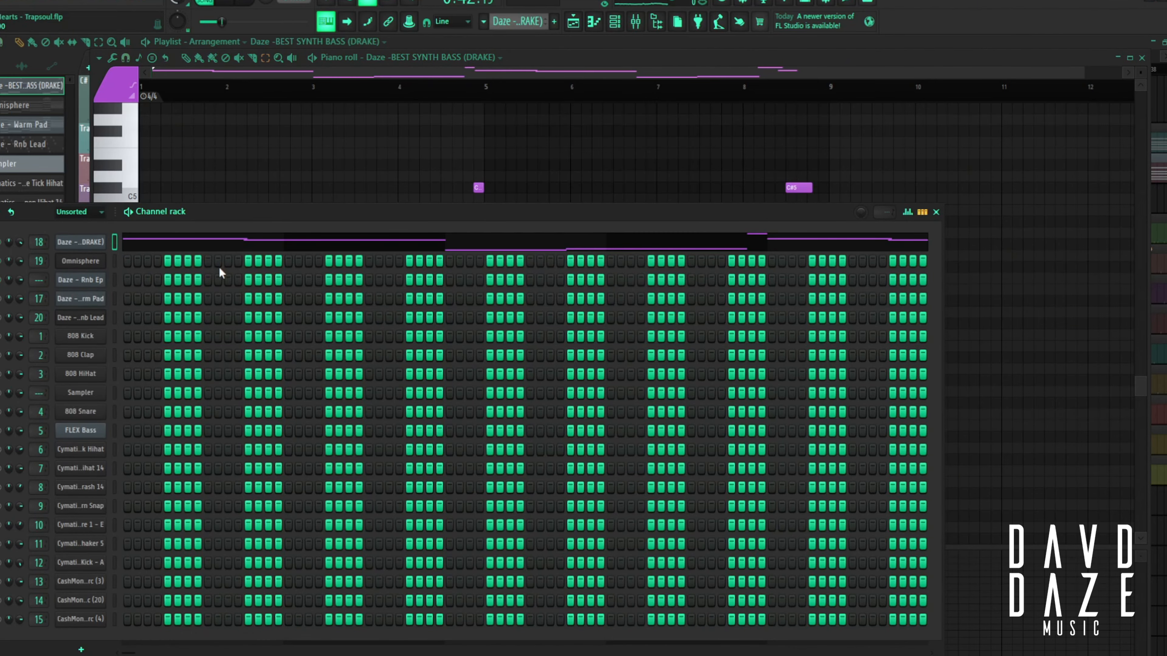
click(151, 251)
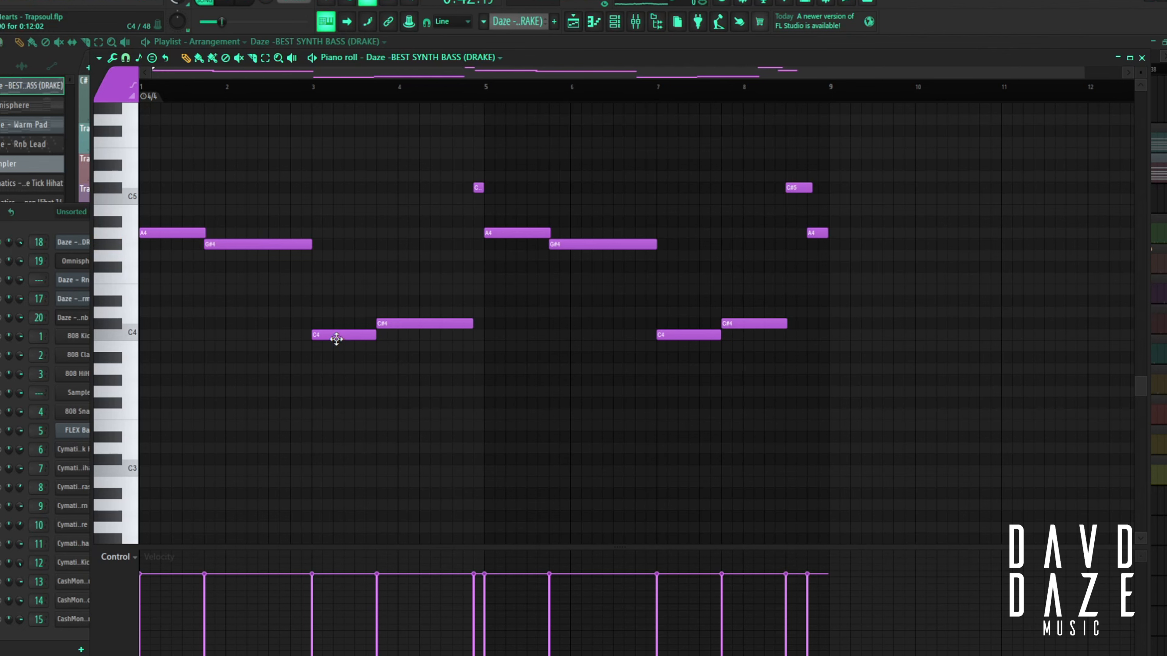
drag(336, 339, 334, 200)
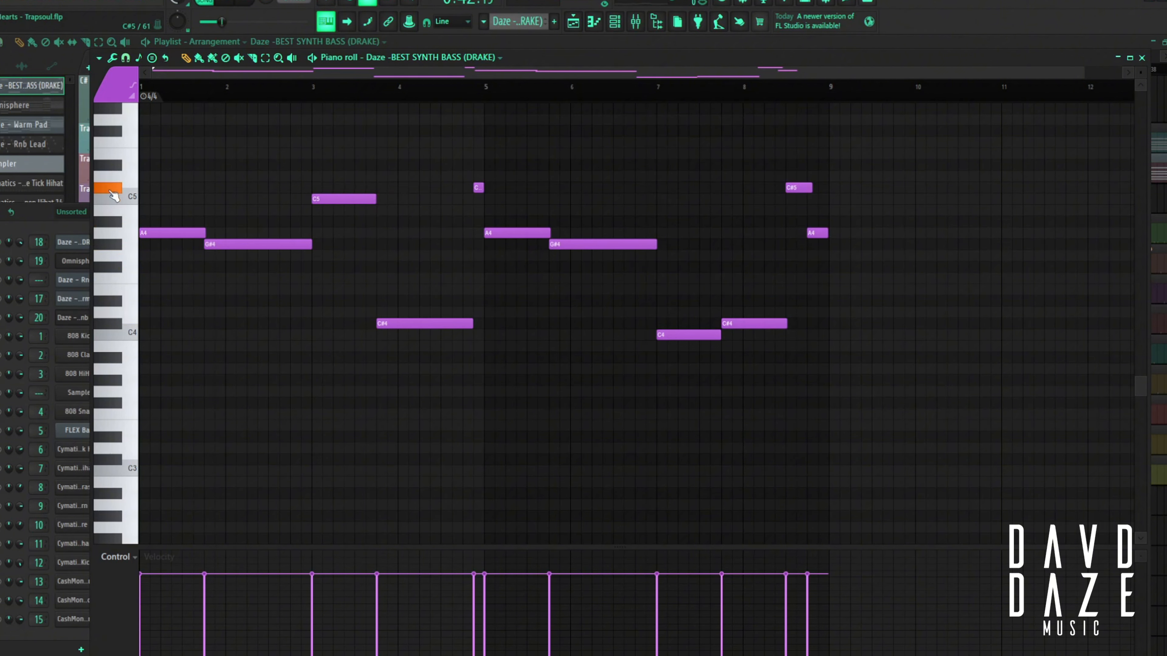
drag(346, 199, 341, 339)
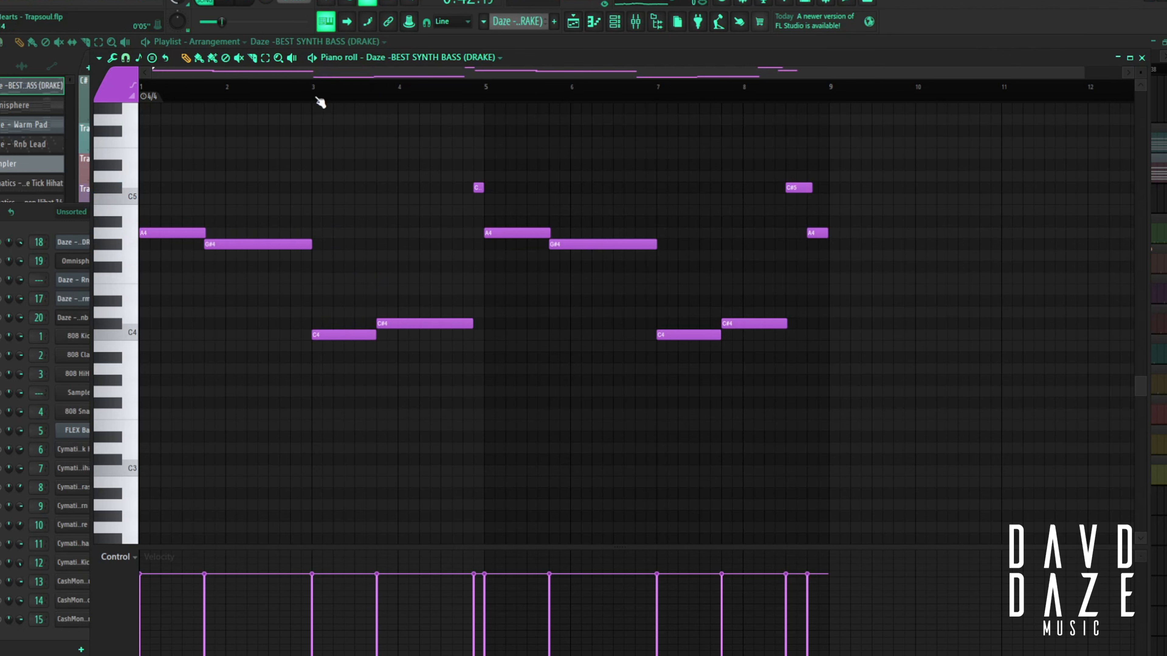
Play the bass line, jumping playback to the short note just before bar 5, and stop it after the final note.
key(space)
key(space)
click(479, 87)
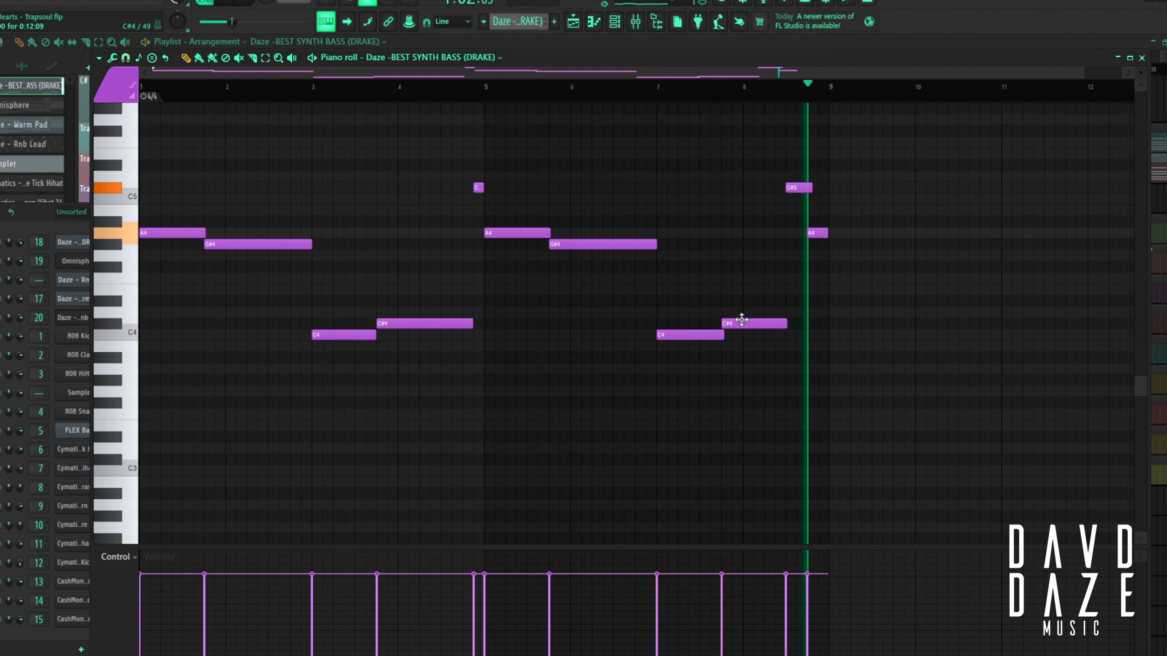
key(space)
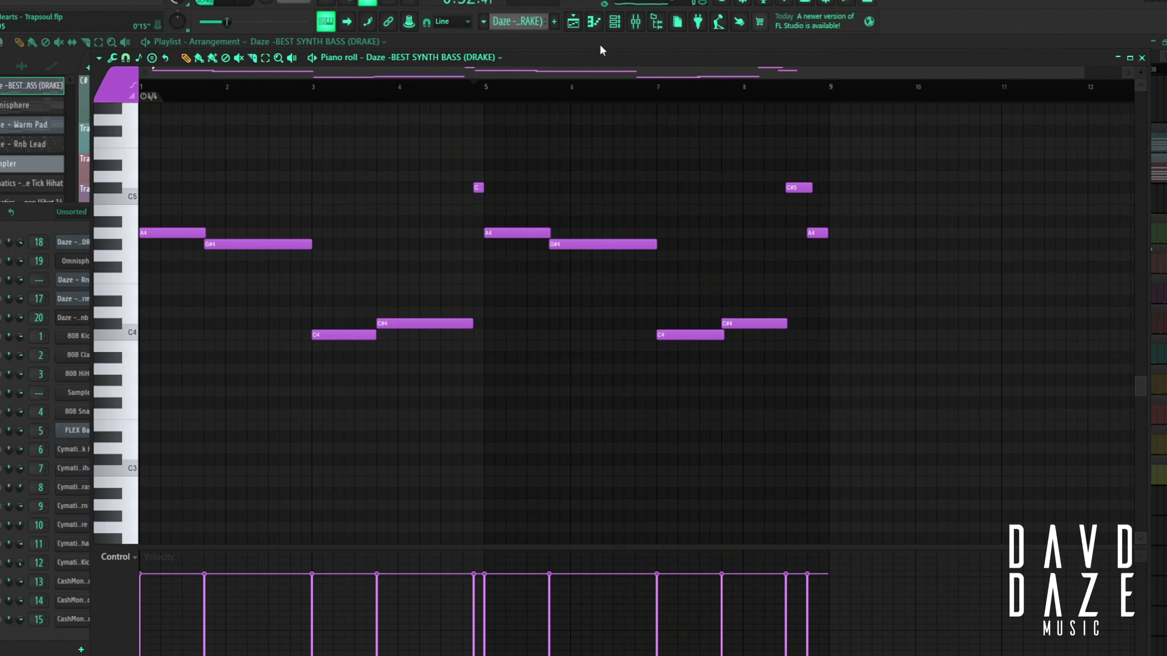
With the arrangement playing from bar 17, move the channel rack below Track 4 and unmute the open hihat channel.
click(596, 27)
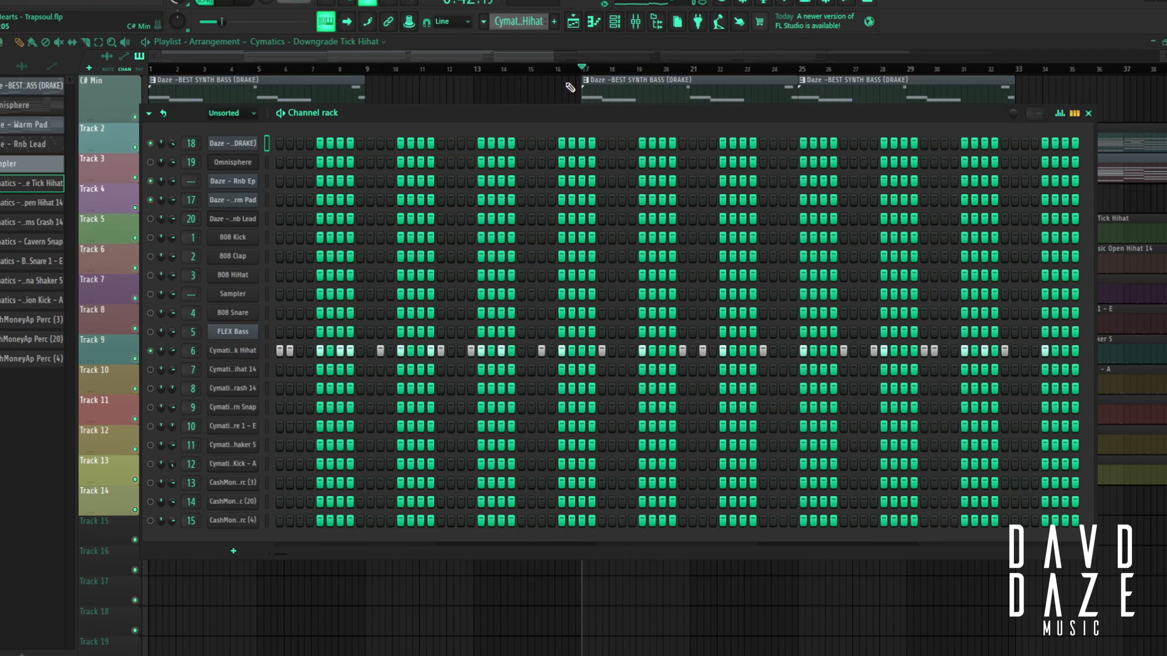
key(space)
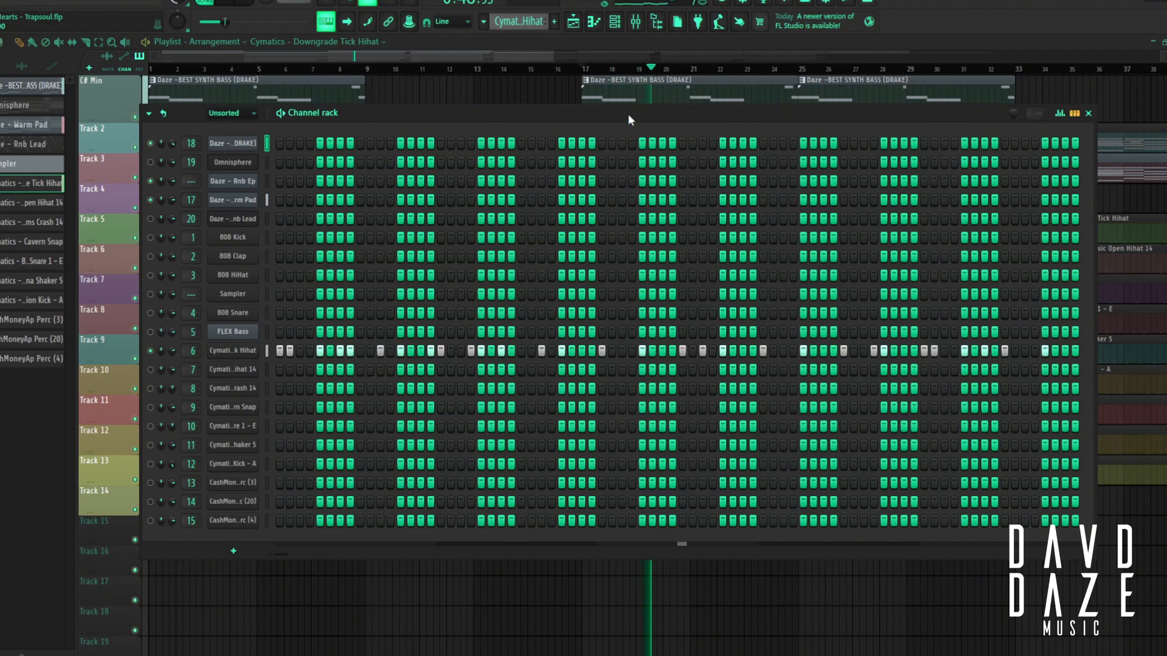
drag(628, 114, 600, 137)
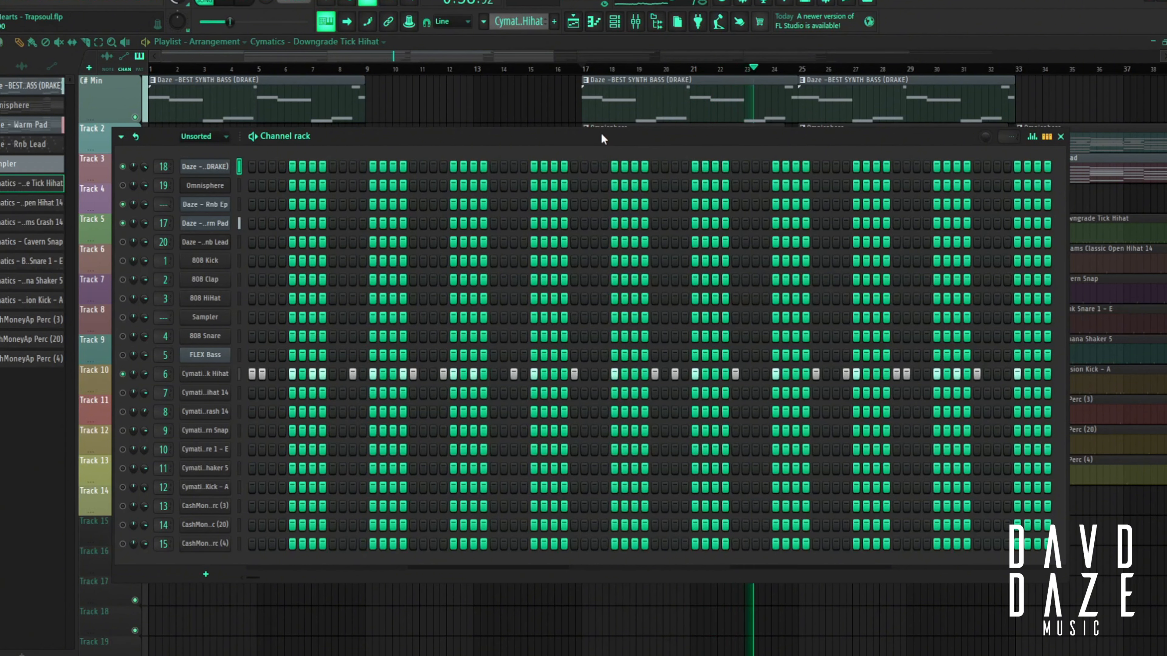
drag(601, 133, 624, 221)
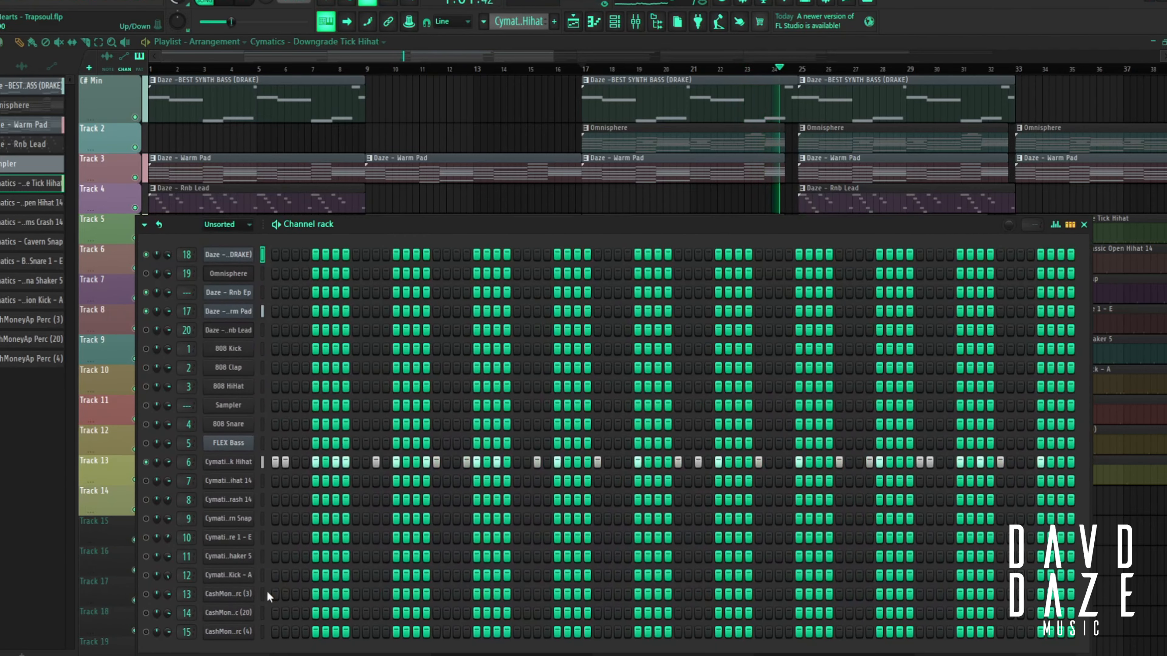
click(147, 481)
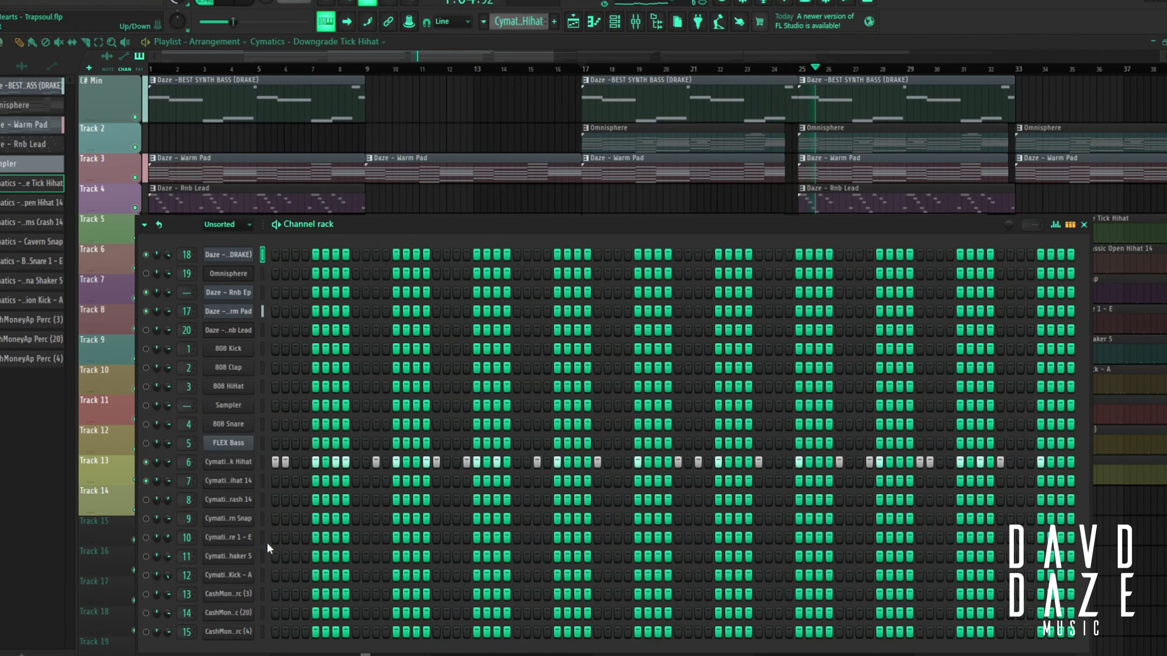